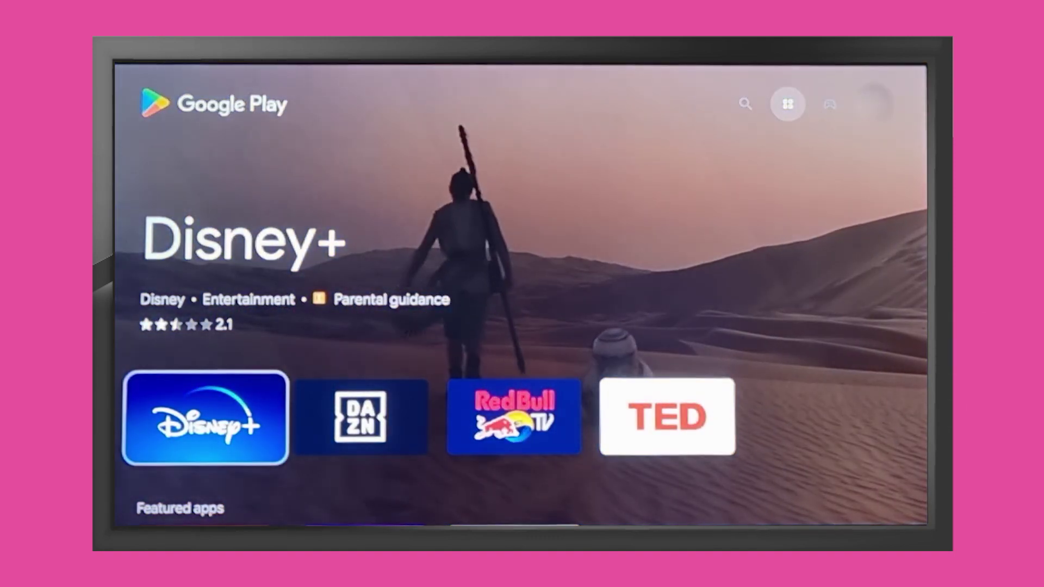
Move to Google Play's Search tab to look up the ExpressVPN: VPN app.
key("Up")
key("Left")
key("Return")
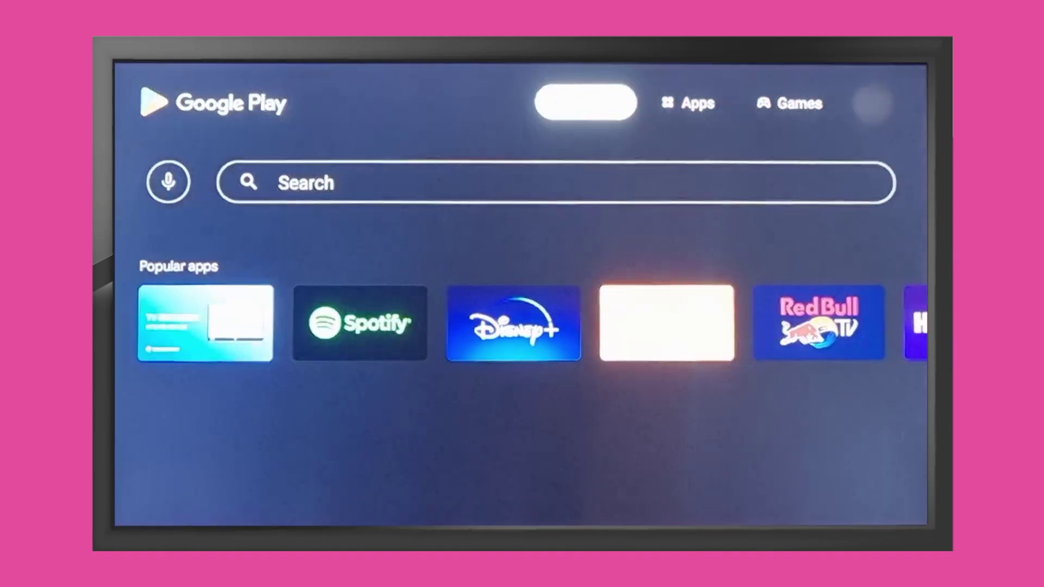
key("Down")
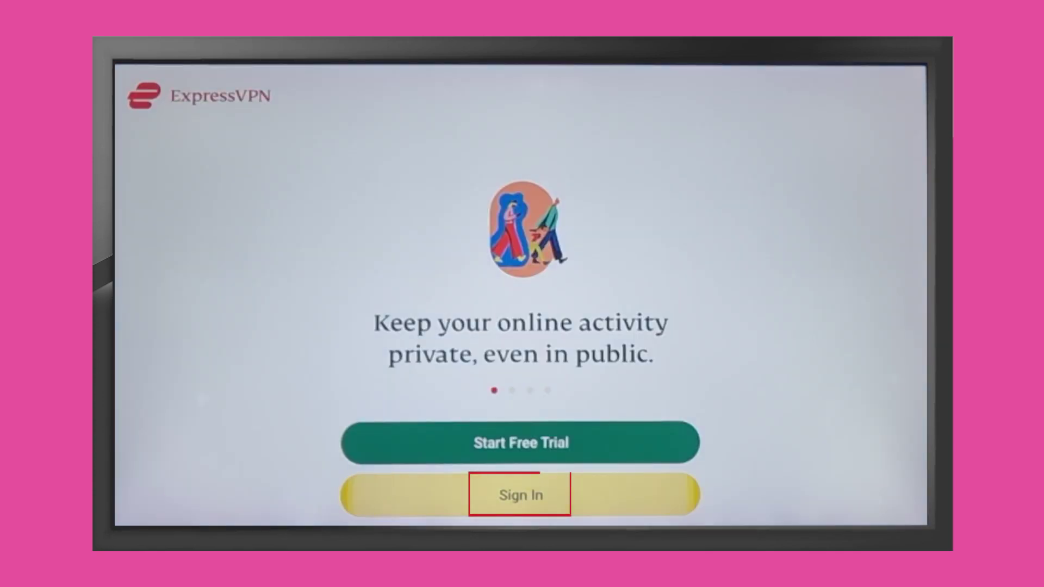
Sign in to ExpressVPN, decline sharing, accept the VPN request, and open the server locations list.
key("Return")
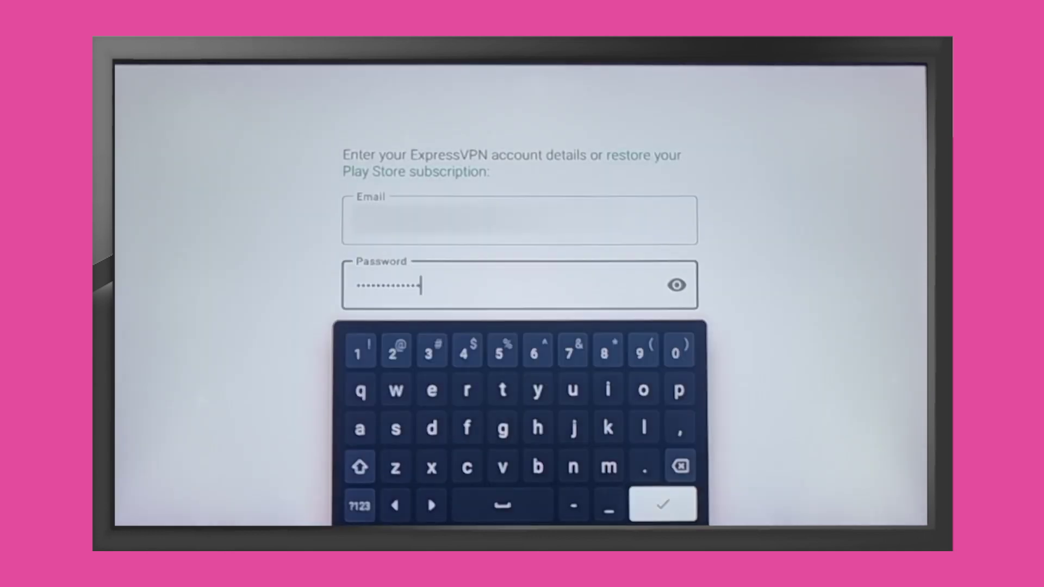
key("Return")
key("Return")
key("Return")
key("Down")
key("Return")
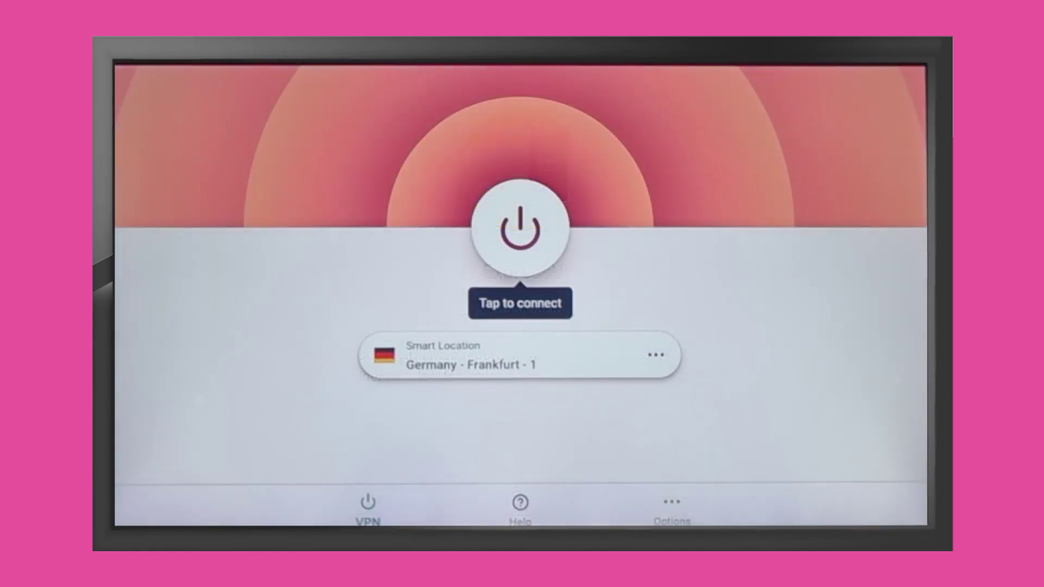
key("Down")
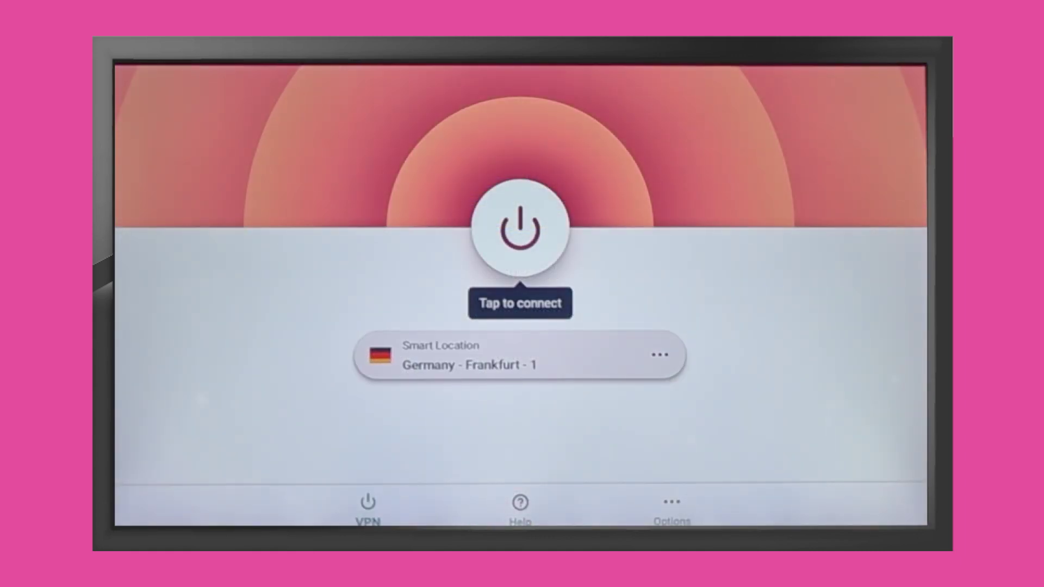
key("Return")
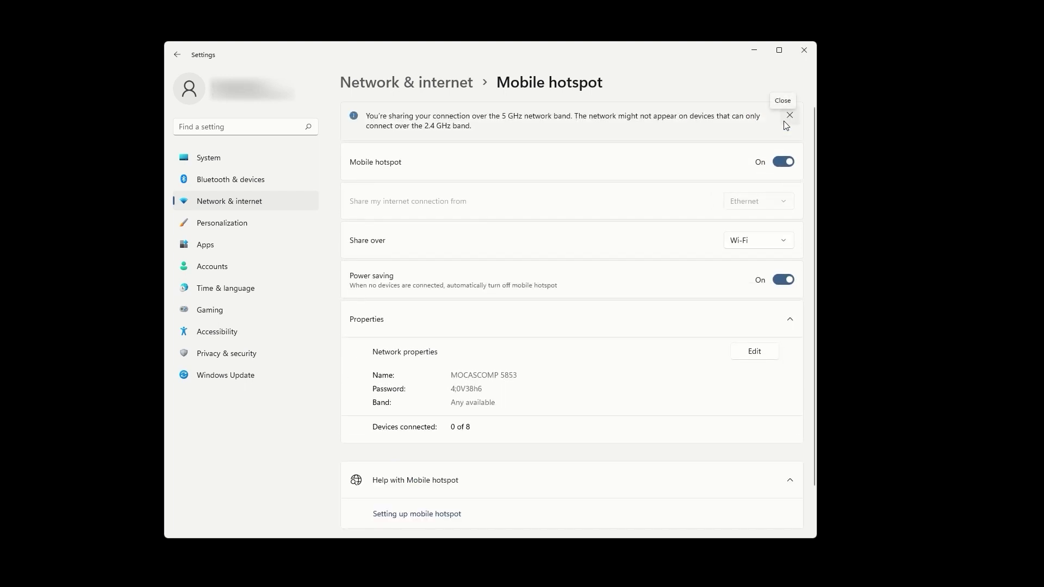
Rename the hotspot to ExpressVPN with a new password, keep band Any available, and save.
left_click(764, 356)
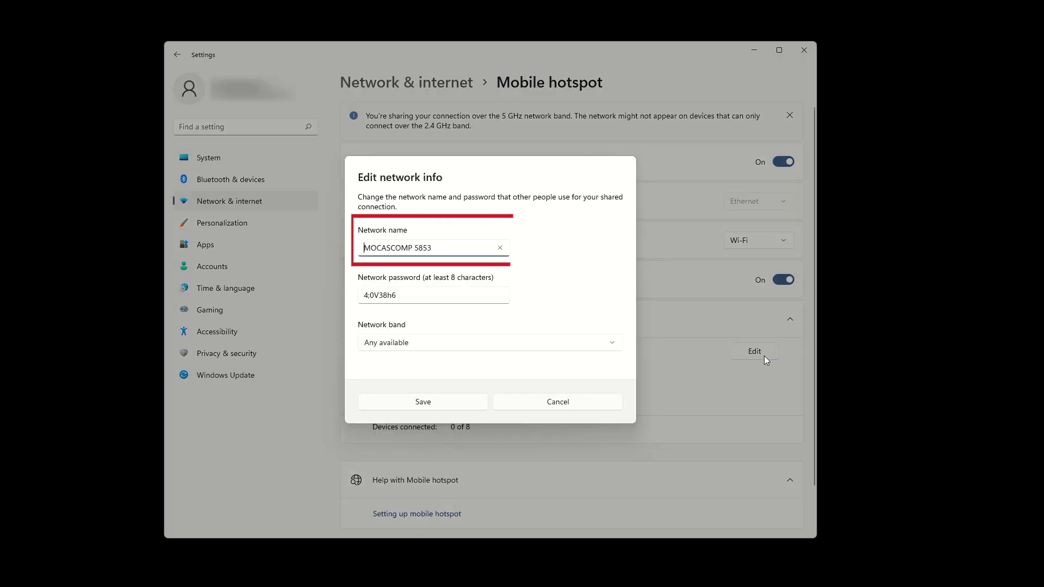
type("E")
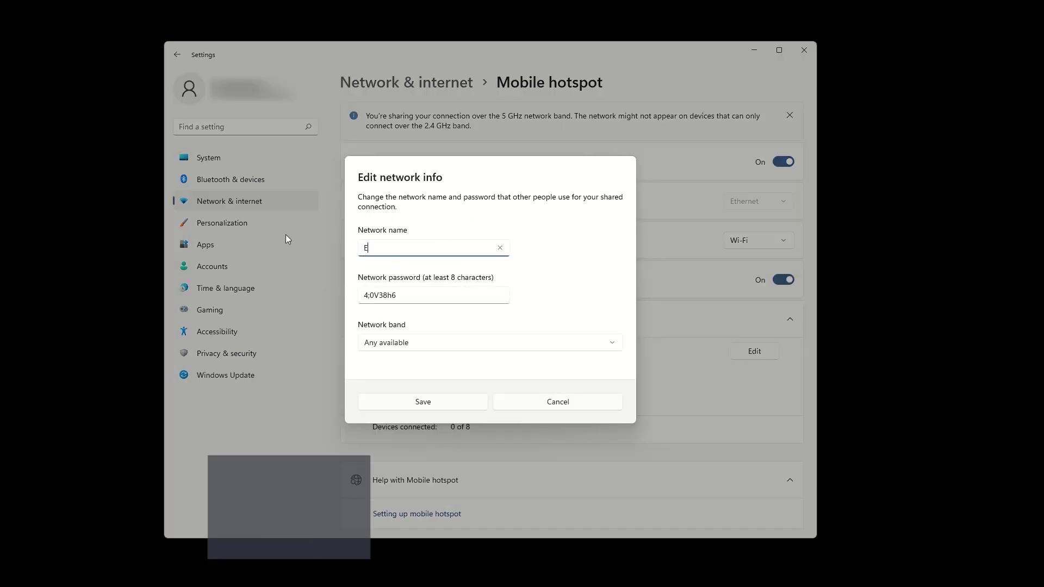
type("xpressVPN")
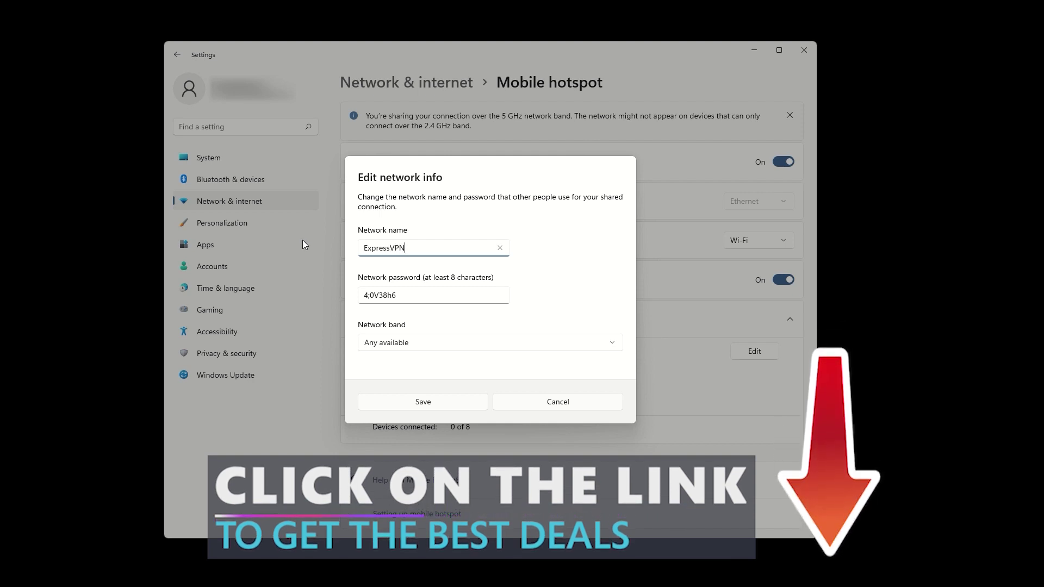
left_click_drag(409, 298, 344, 296)
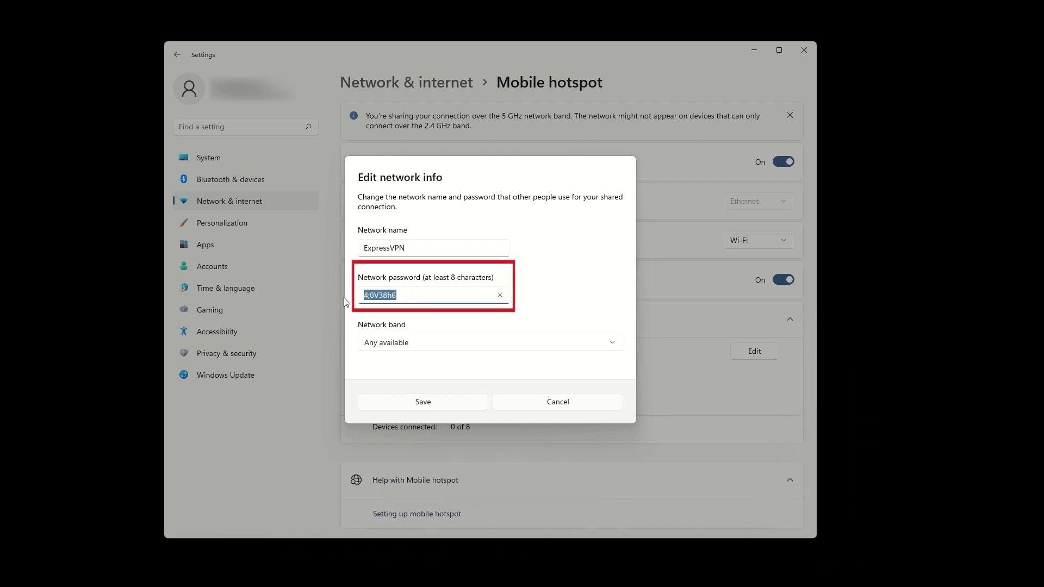
type("123456")
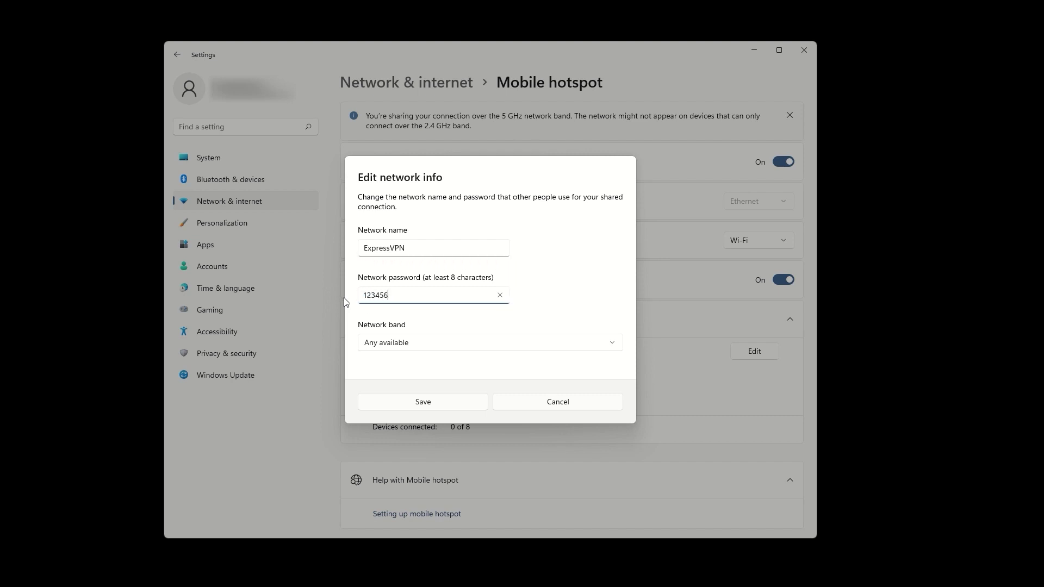
type("789")
left_click(473, 343)
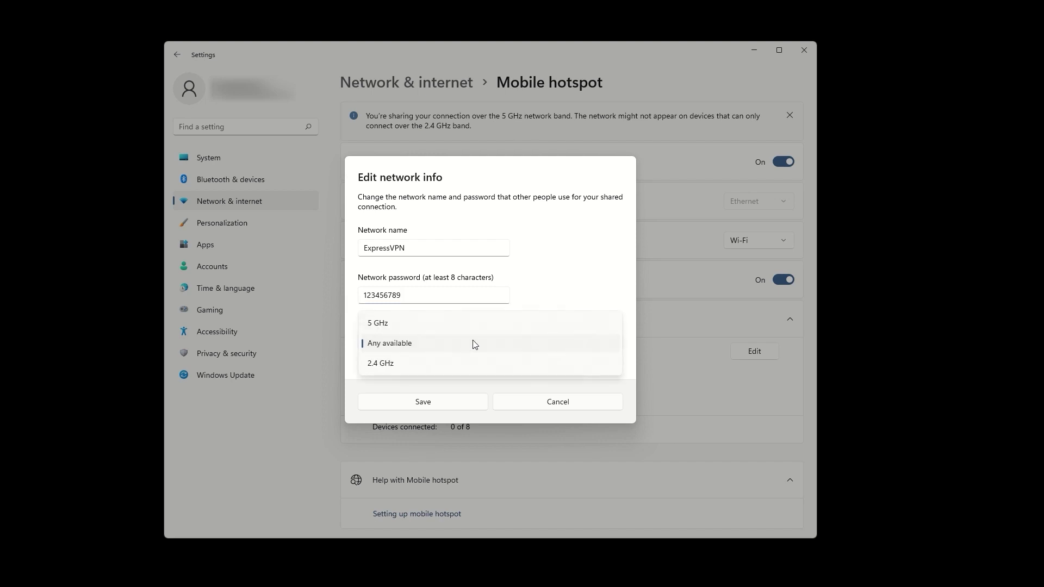
left_click(474, 344)
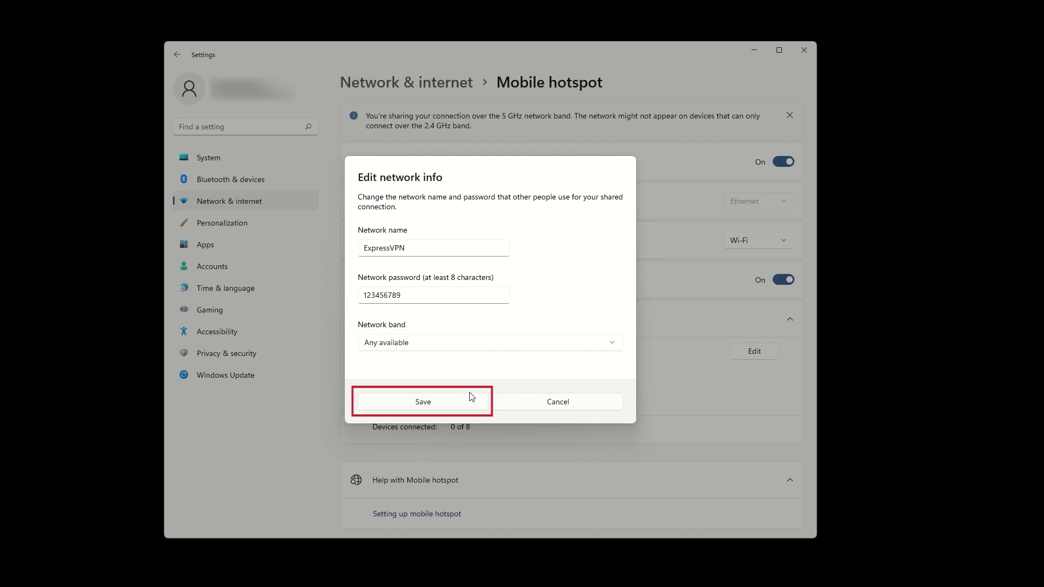
left_click(458, 402)
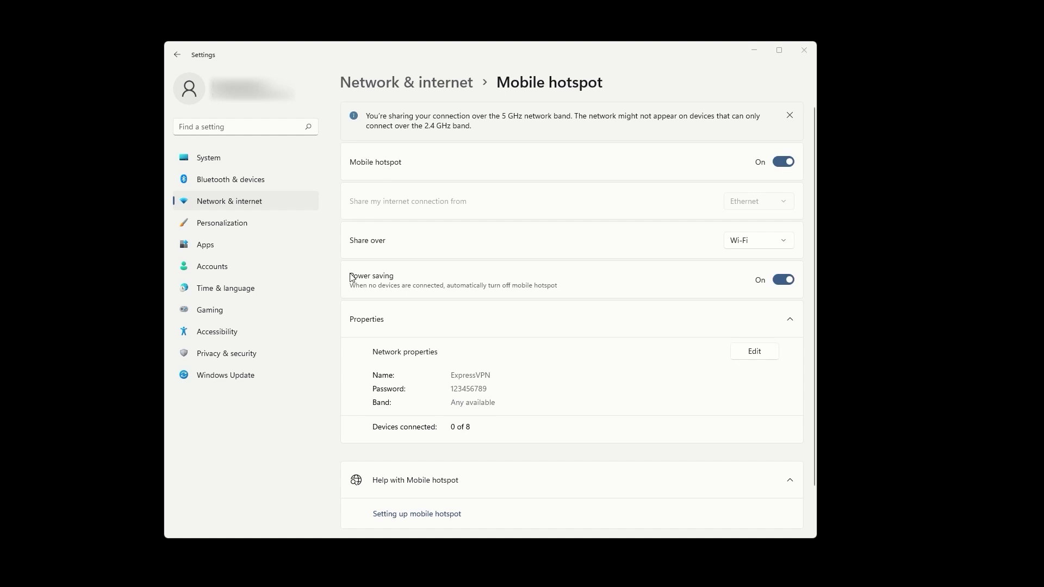
Open the Network Connections window from Advanced network settings and select Local Area Connection* 2.
left_click(247, 204)
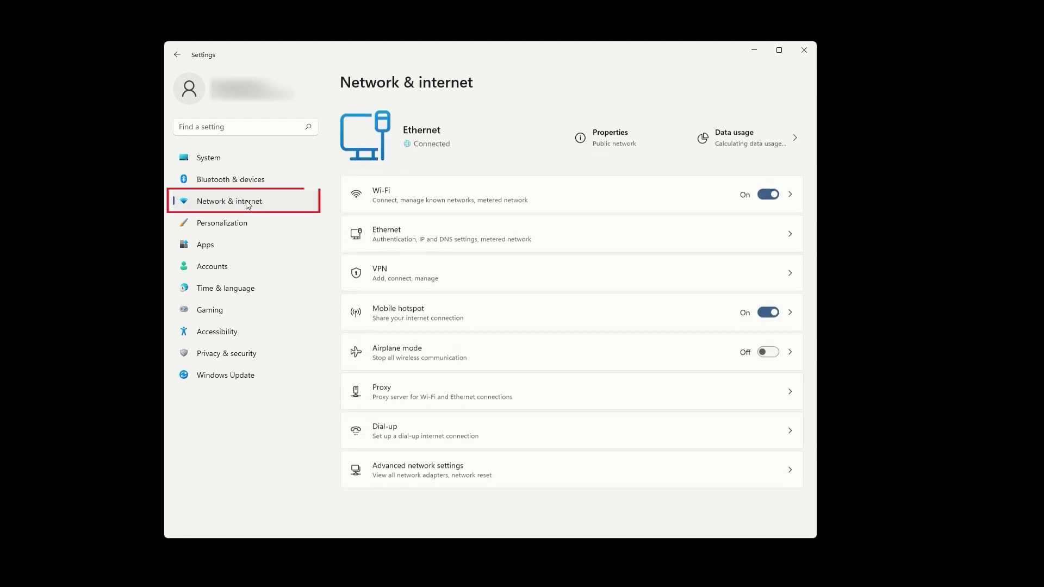
left_click(651, 463)
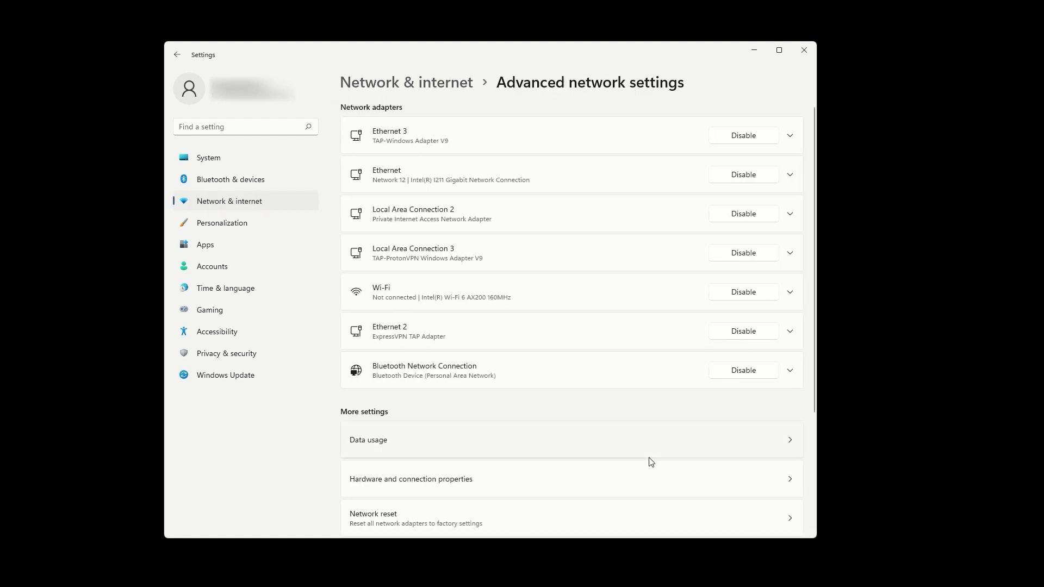
scroll(651, 462, "down", 3)
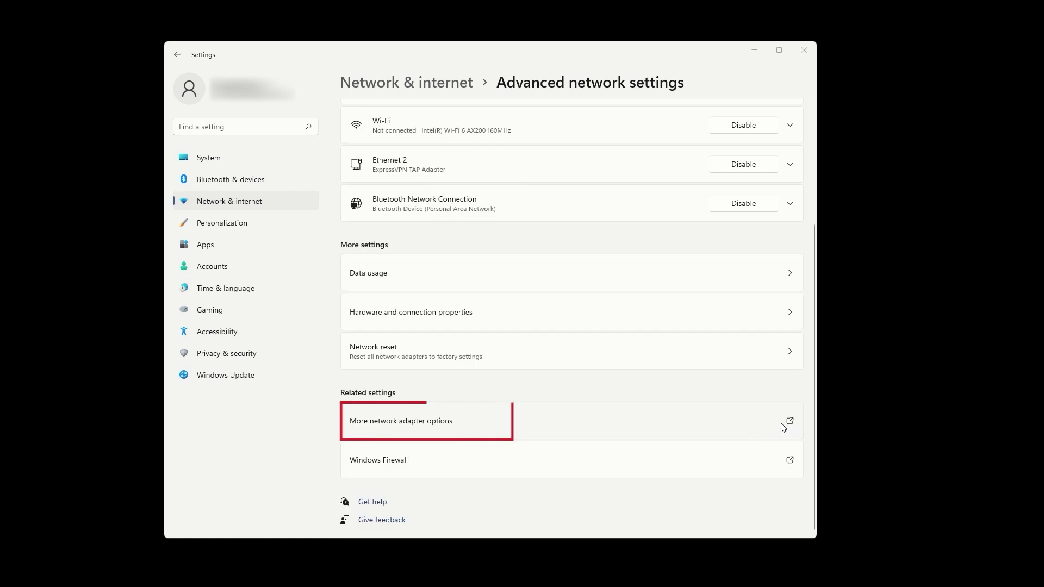
left_click_drag(387, 212, 502, 133)
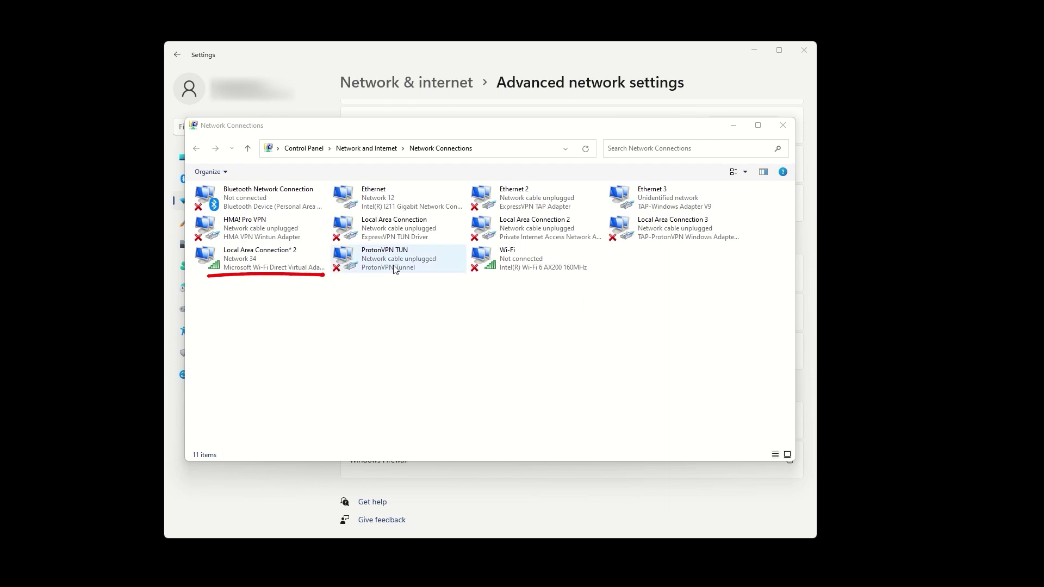
left_click(288, 256)
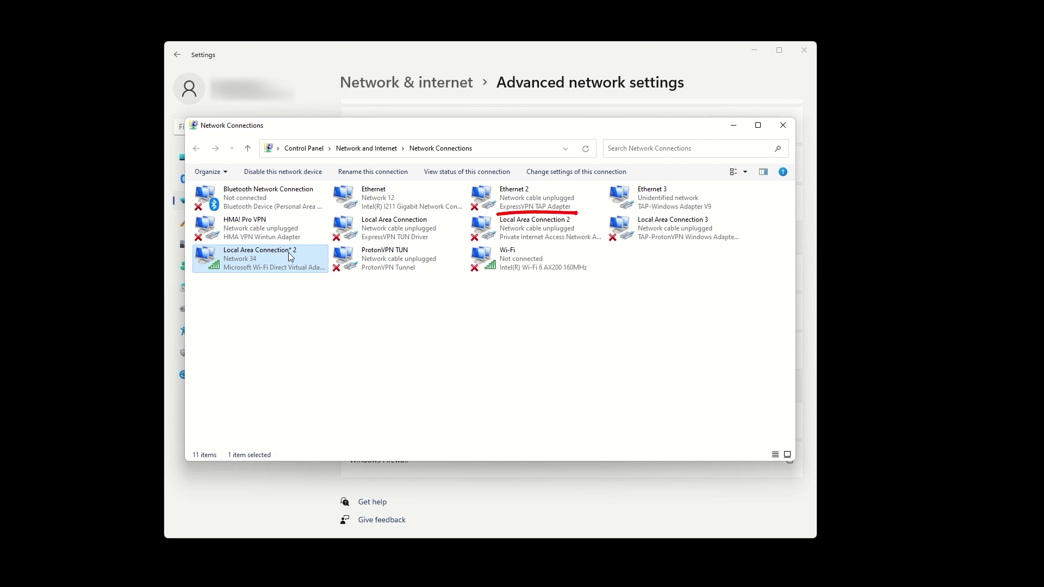
Enable Internet sharing on Ethernet 2 with Local Area Connection* 2 as the home network.
left_click(540, 198)
right_click(540, 197)
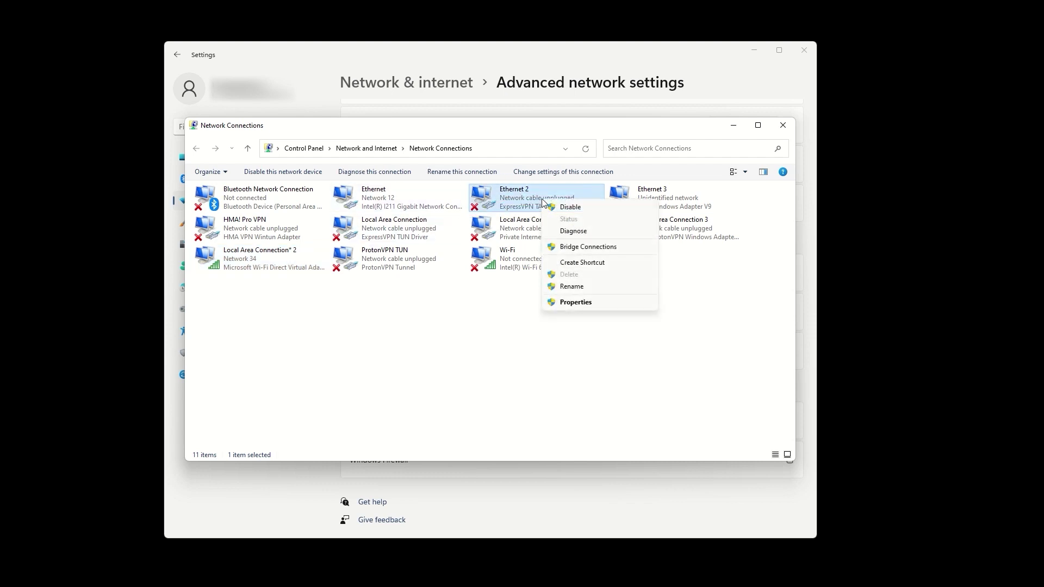
left_click(568, 302)
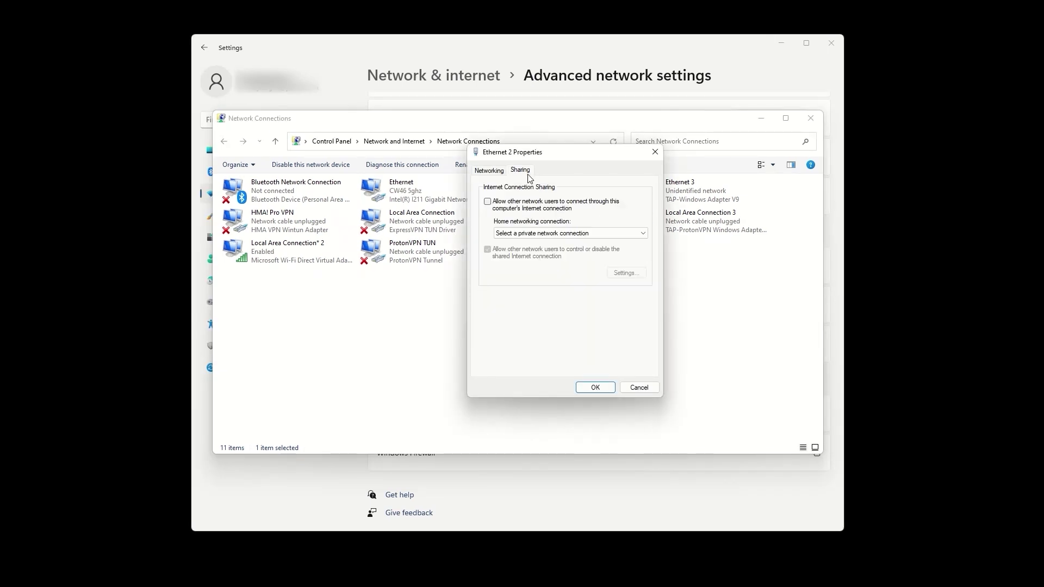
left_click(487, 202)
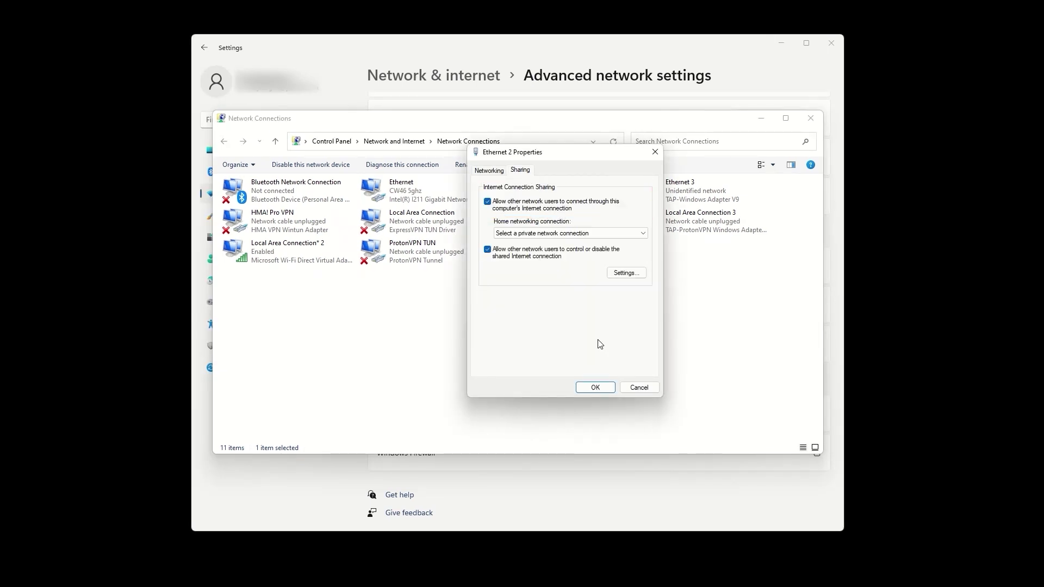
left_click(577, 233)
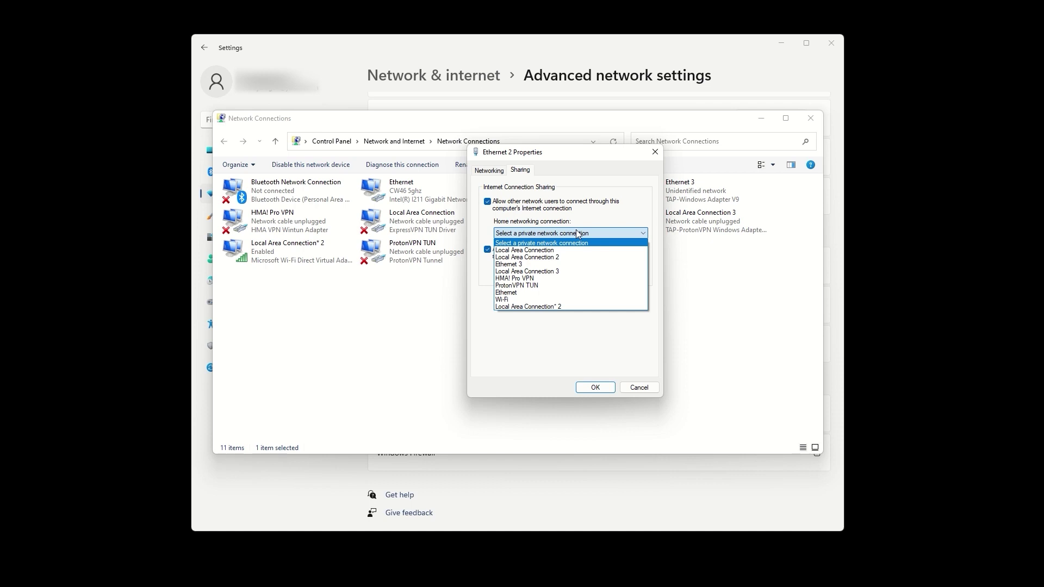
left_click(559, 307)
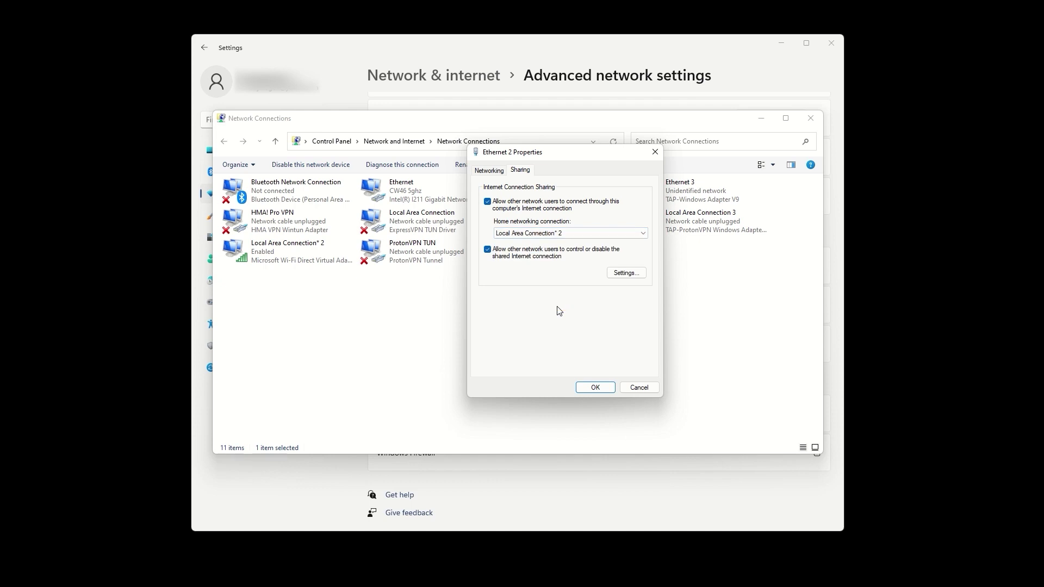
left_click(594, 387)
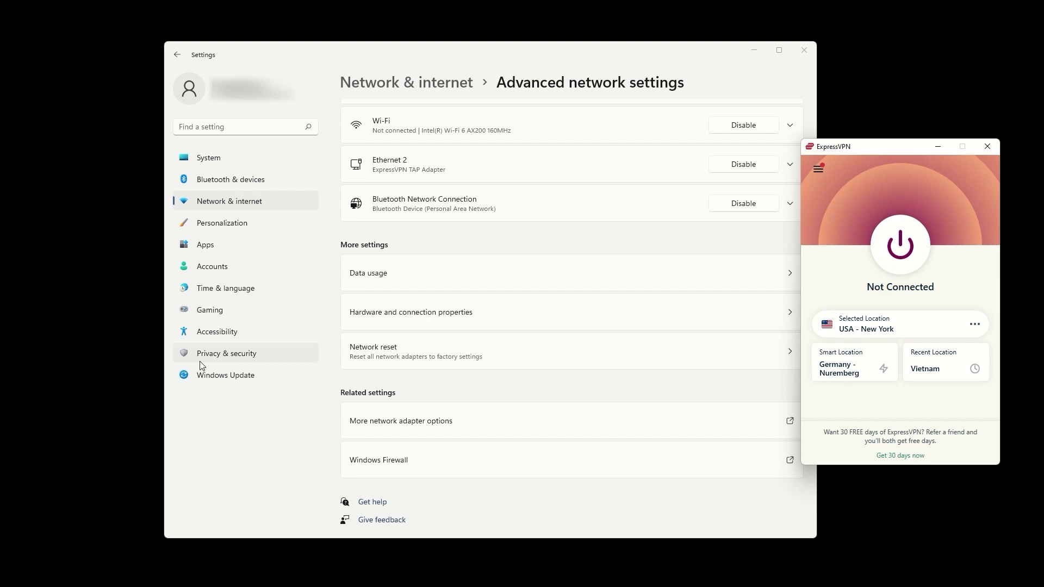
Switch ExpressVPN's protocol to OpenVPN - UDP and connect to USA - New York.
left_click(818, 171)
left_click(841, 207)
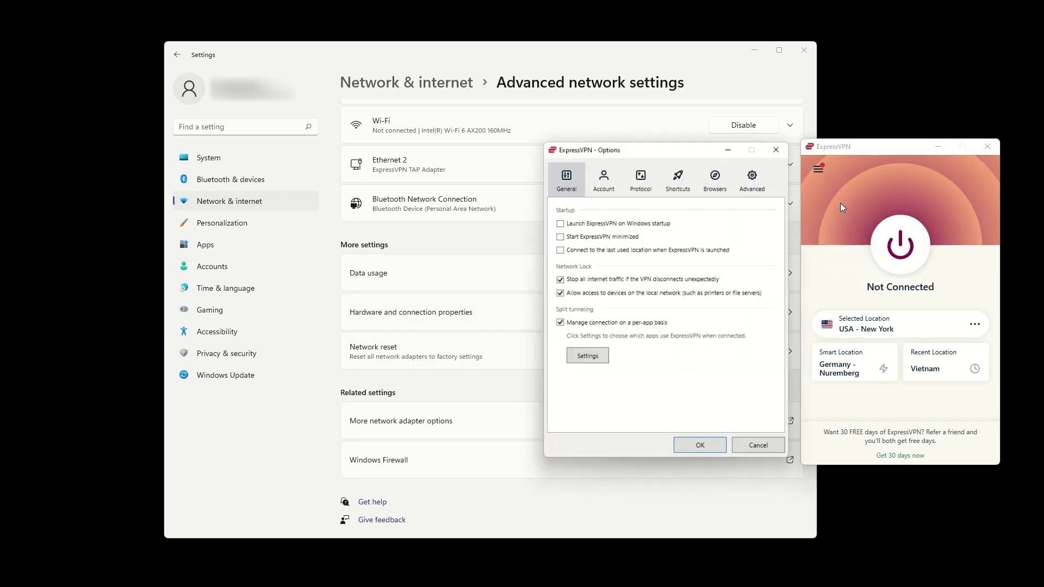
left_click(650, 185)
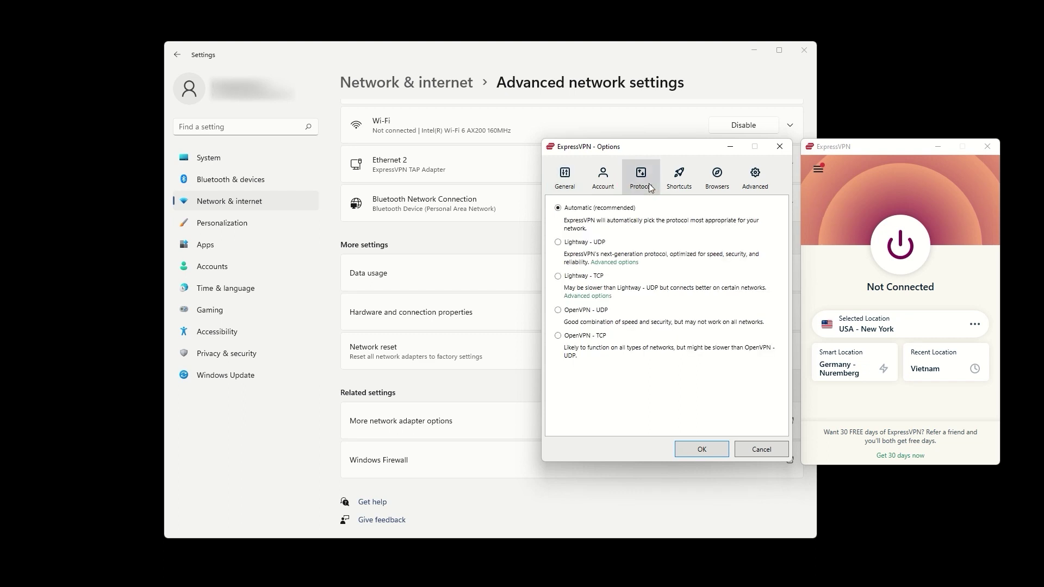
left_click(568, 310)
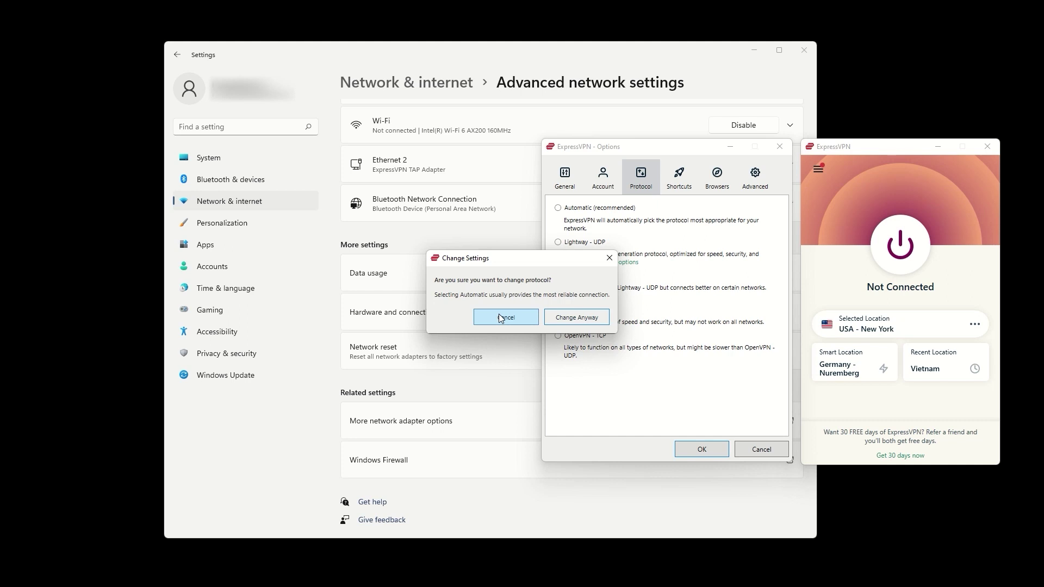
left_click(581, 318)
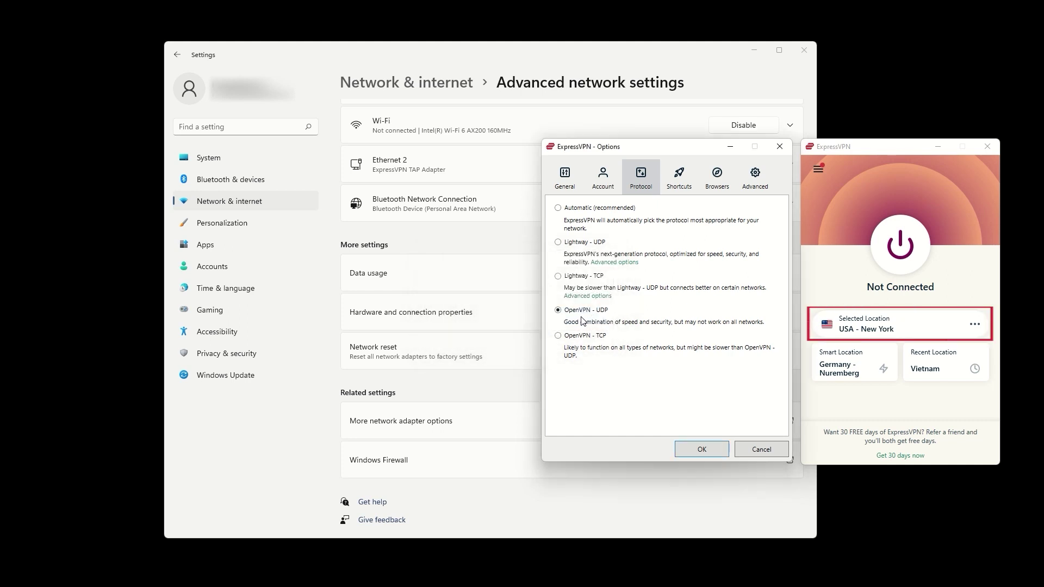
key("Return")
left_click(901, 247)
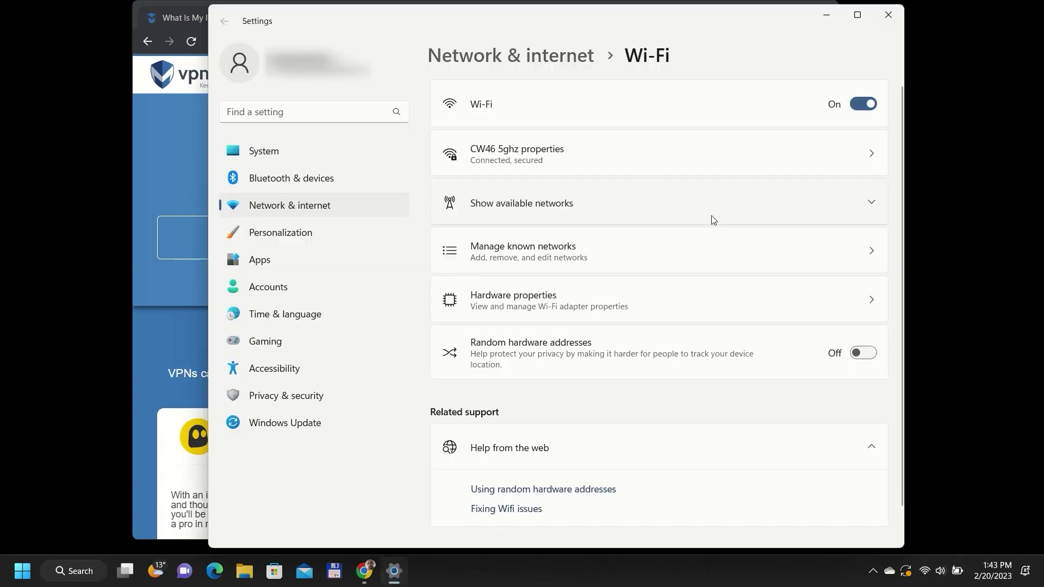
Join the ExpressVPN Wi-Fi network with Connect automatically on, then bring up the IP-lookup page.
left_click(711, 218)
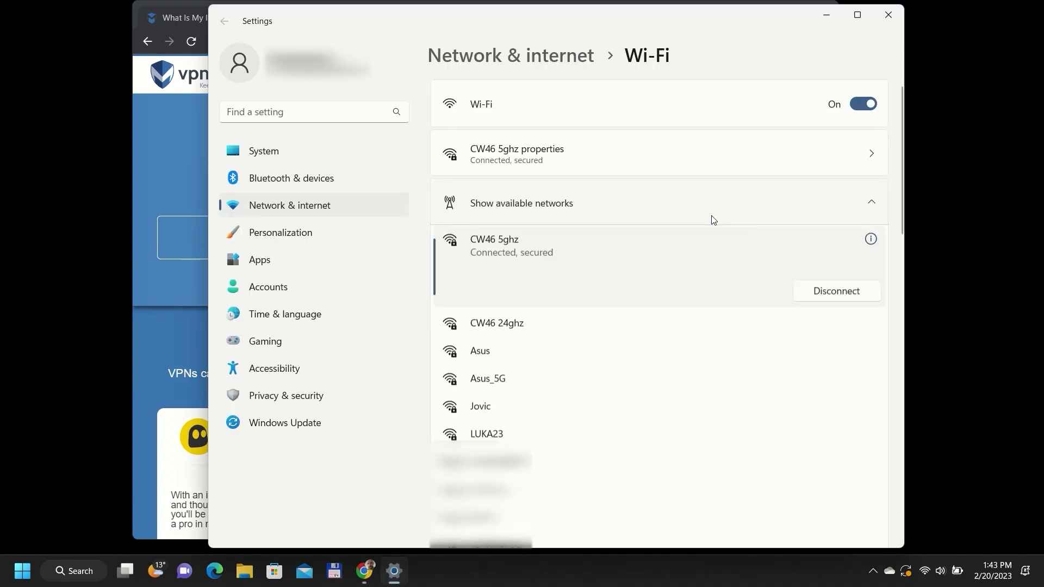
left_click(647, 344)
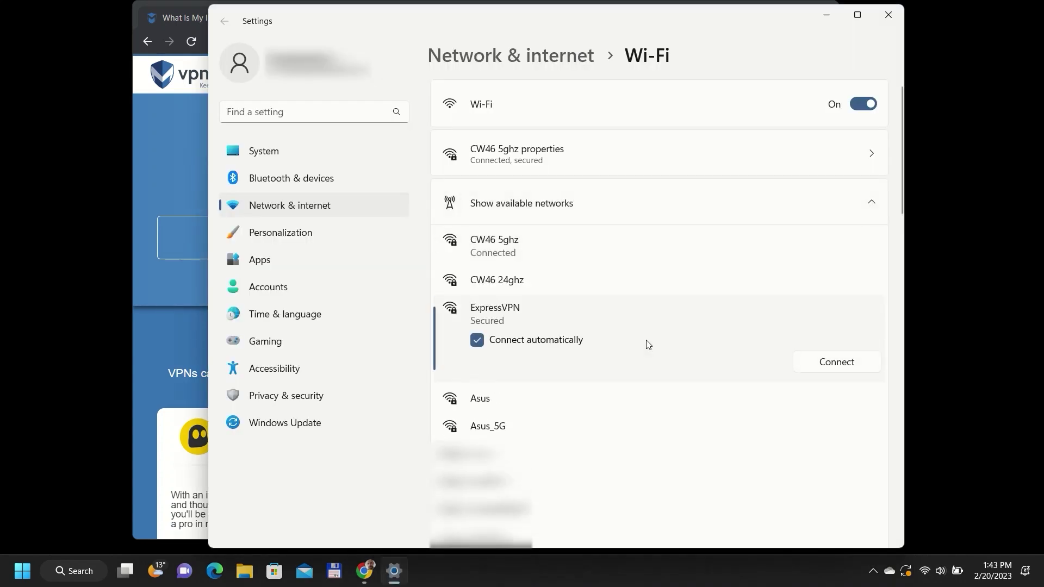
left_click(831, 362)
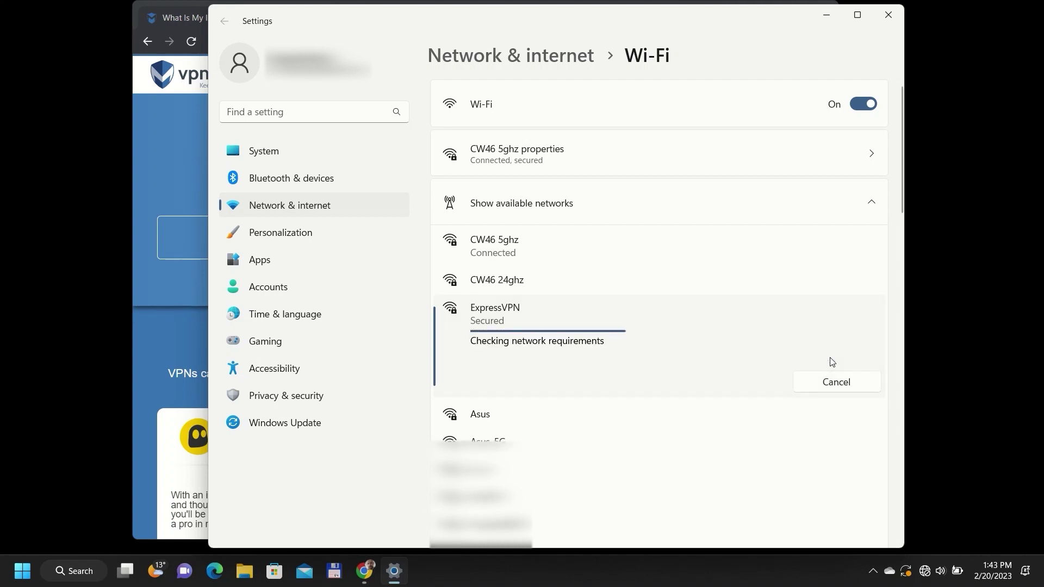
left_click(169, 174)
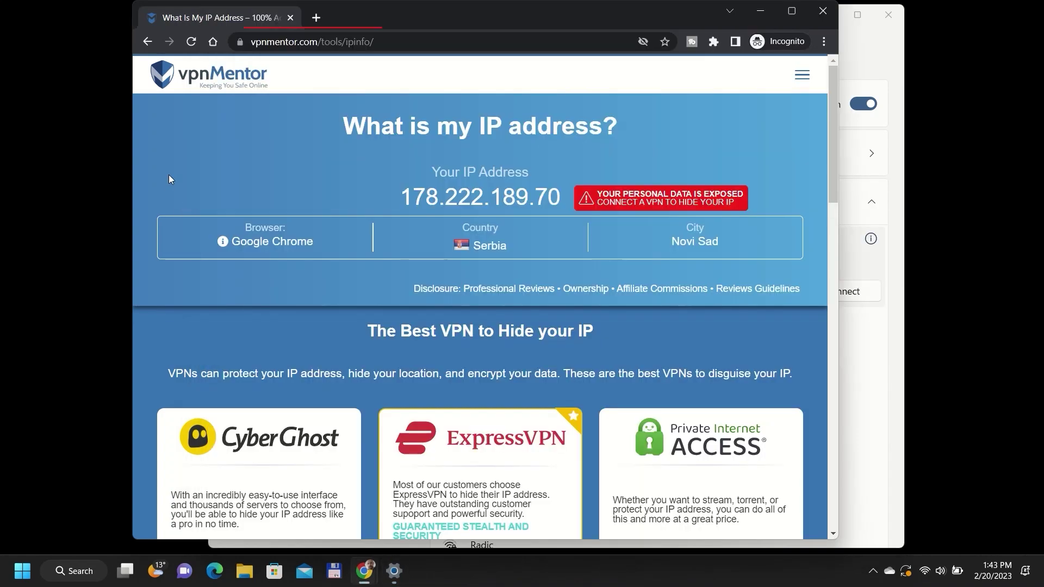
Reload vpnmentor.com/tools/ipinfo to recheck the visible IP address.
left_click(193, 42)
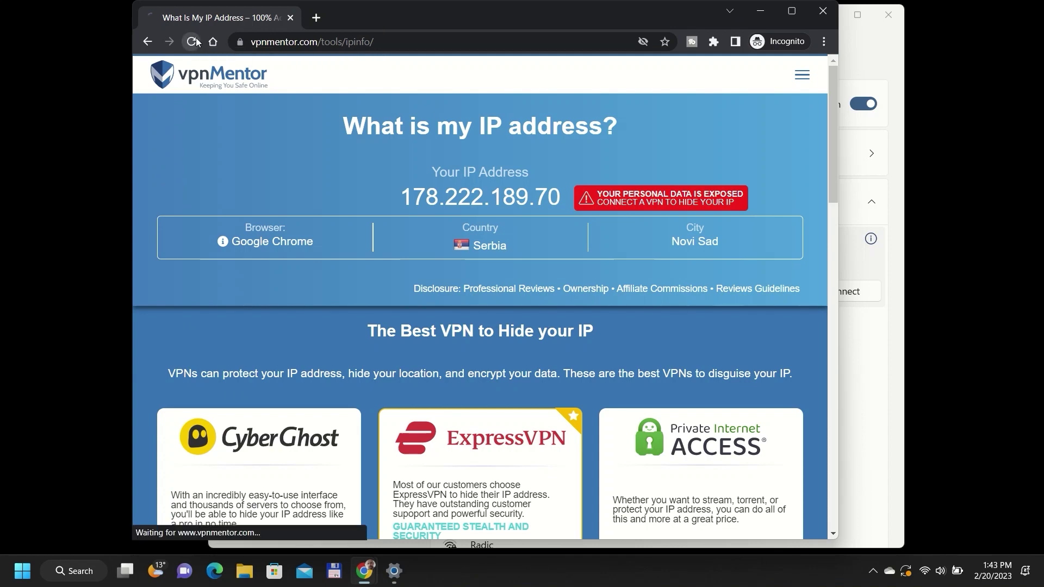